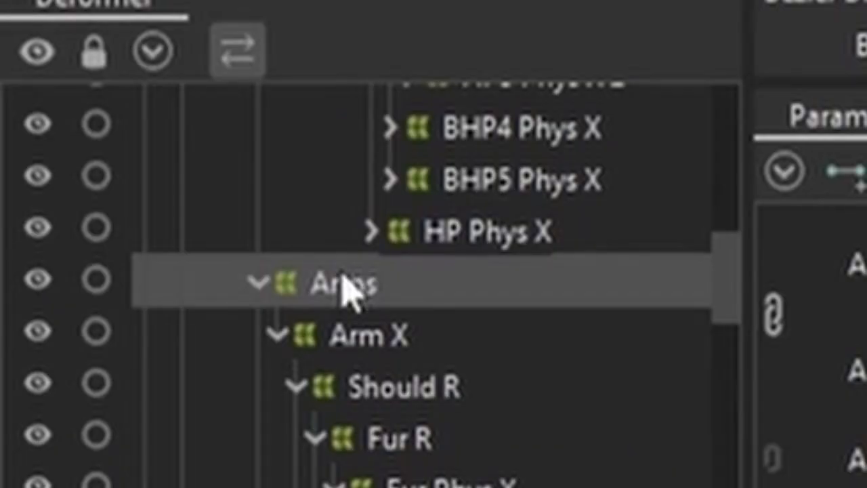
Step: Select all child objects of the Arms deformer and paste a duplicate of the whole arm hierarchy
right_click(346, 288)
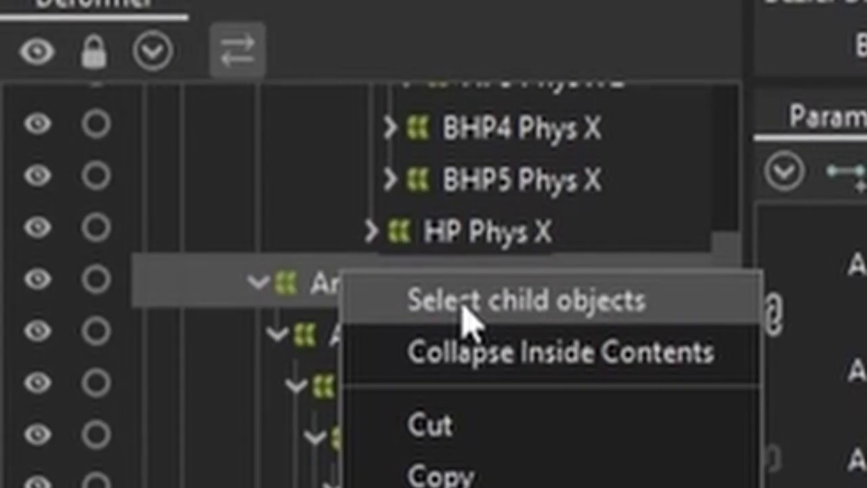
click(467, 304)
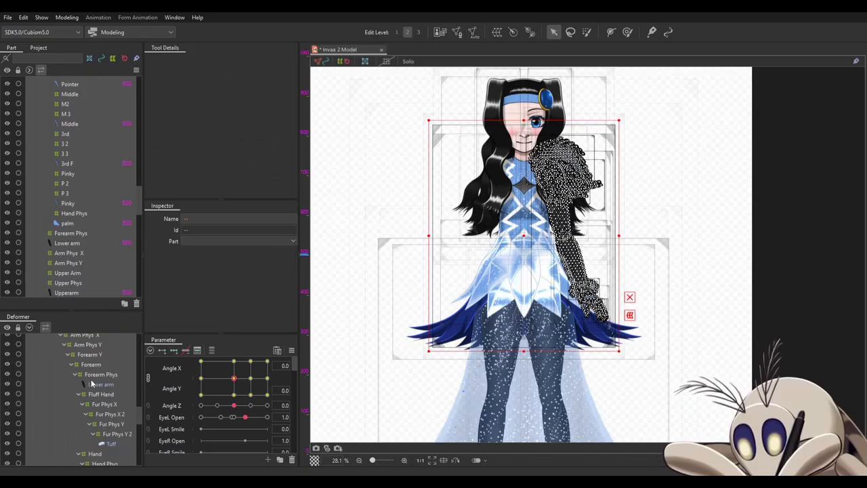
scroll(91, 380, down, 1)
scroll(91, 380, up, 10)
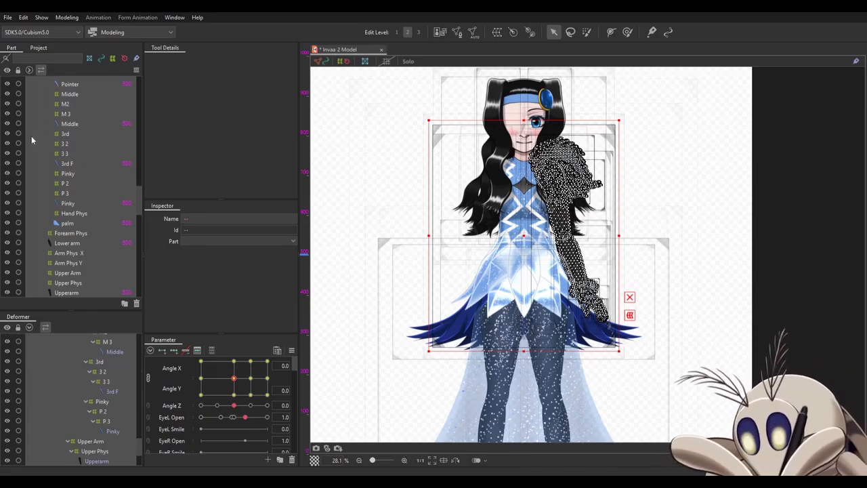
right_click(63, 409)
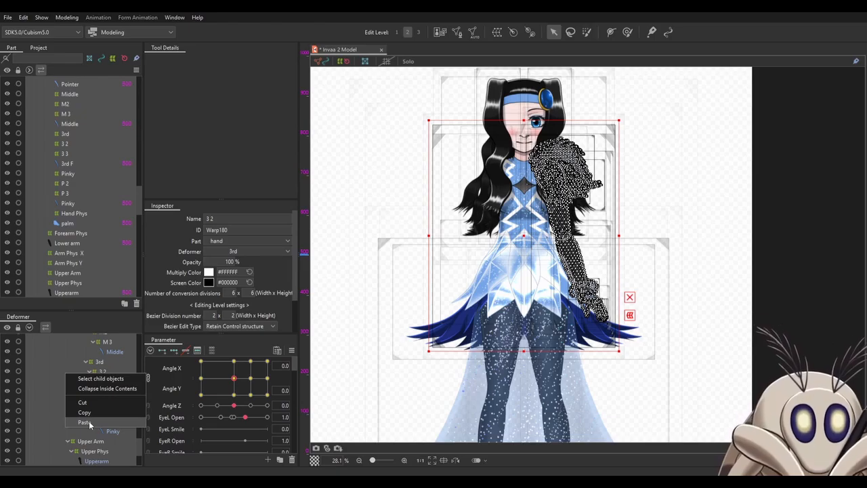
click(84, 422)
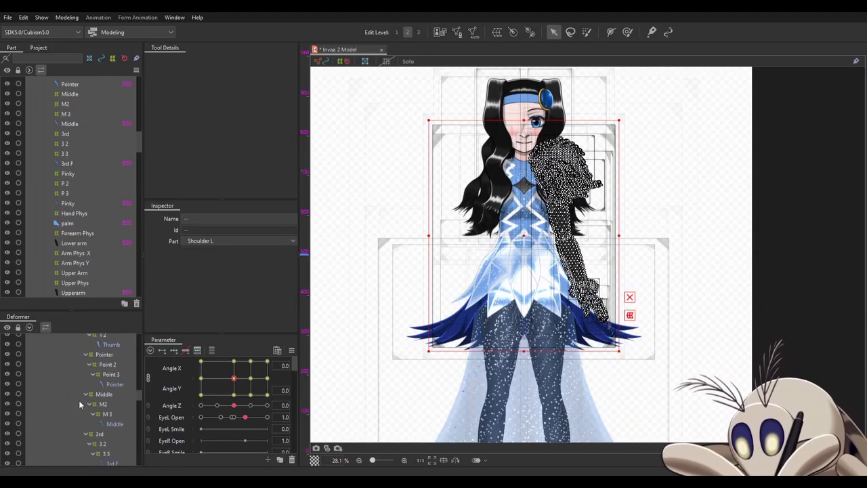
Step: Select all child objects under the pasted copy of the Arms deformer
scroll(79, 404, down, 5)
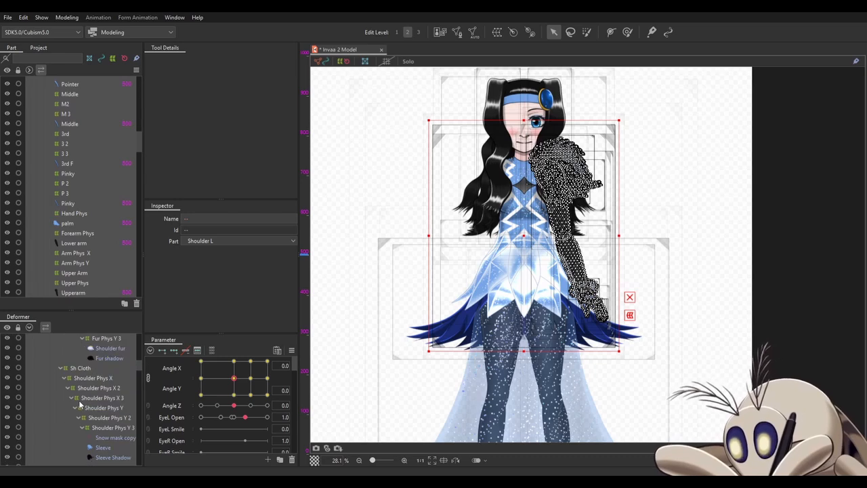
scroll(74, 400, down, 5)
click(65, 395)
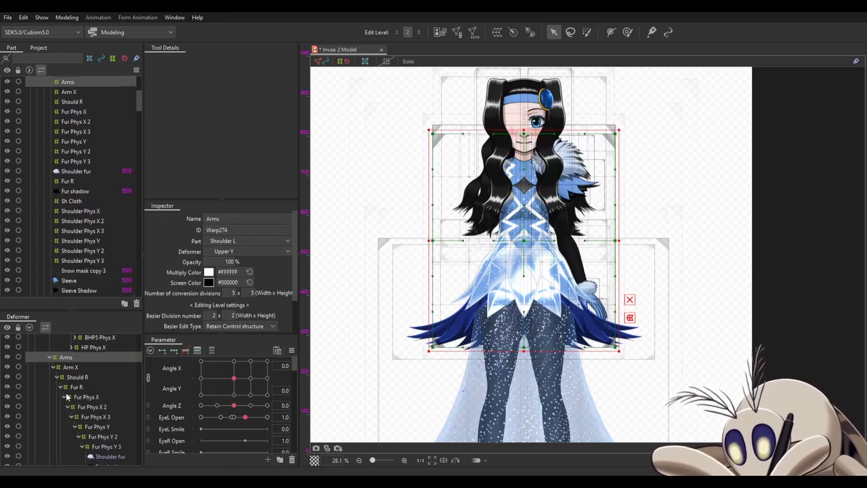
right_click(66, 396)
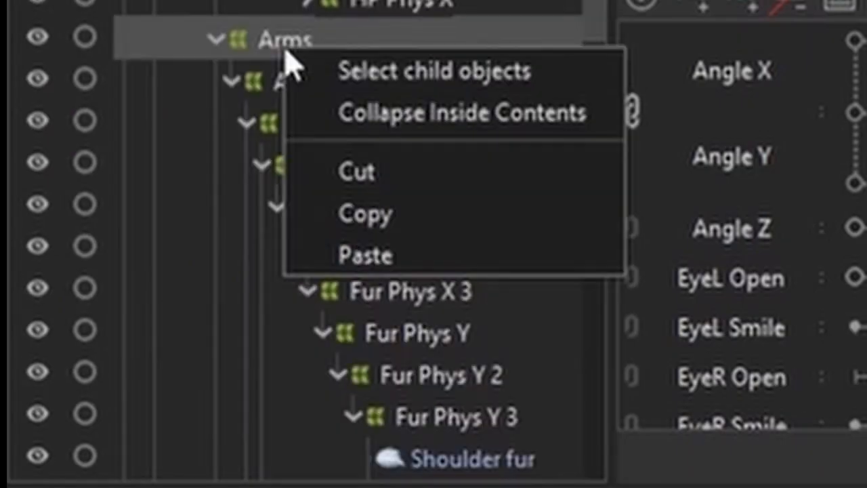
click(361, 77)
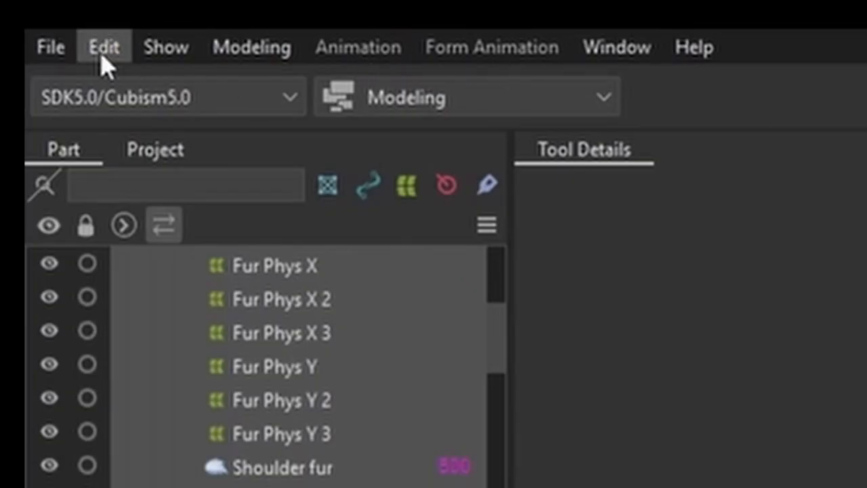
Step: Open the Reflect settings for the selected arm copy and move the dialog clear of the character
click(256, 66)
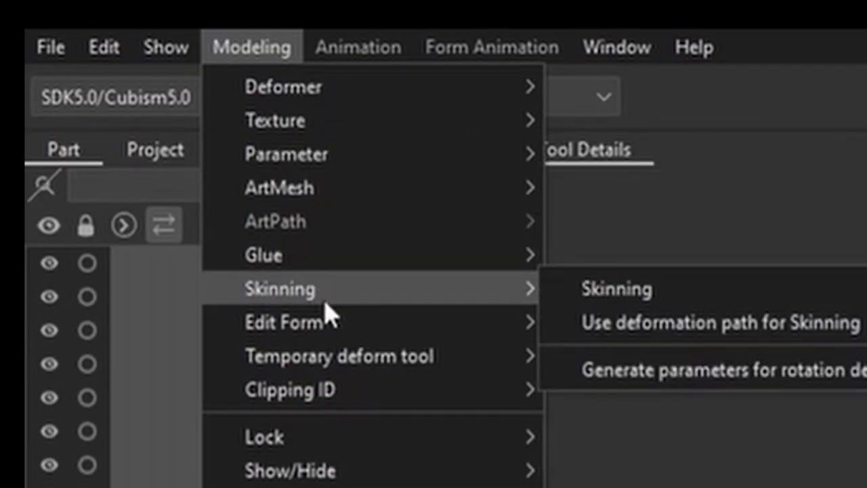
mouse_move(336, 323)
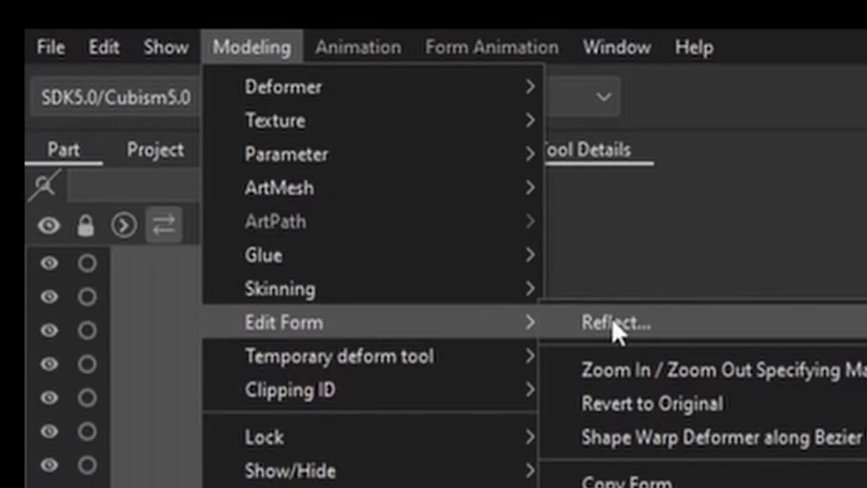
click(637, 327)
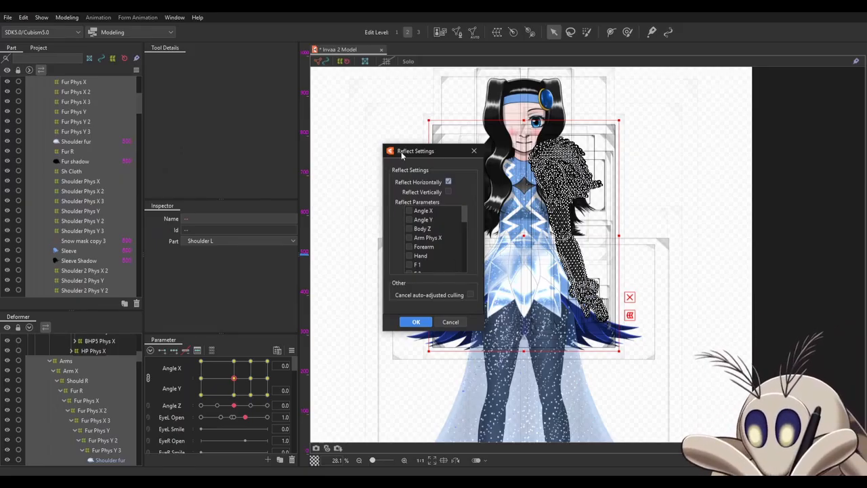
drag(402, 155, 332, 154)
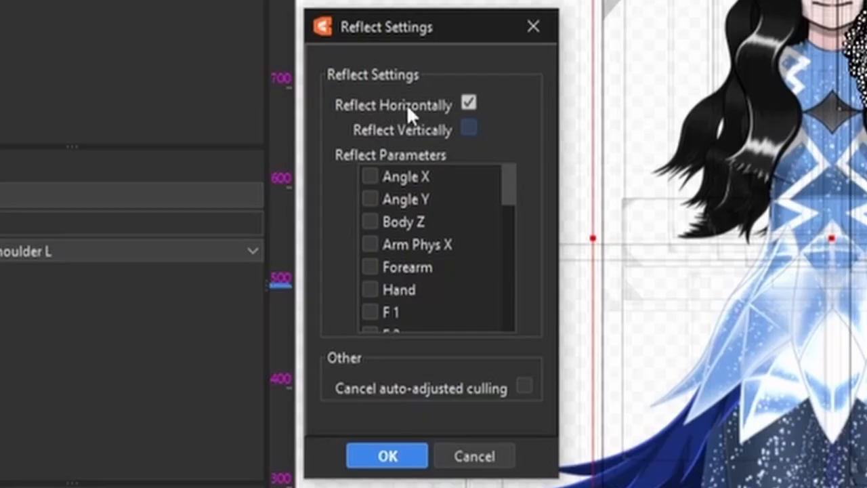
Step: Include Angle X, Body Z, the finger parameters, Dress Phys X and Dress Phys X 2 in the horizontal reflection, leaving Angle Y out
click(369, 176)
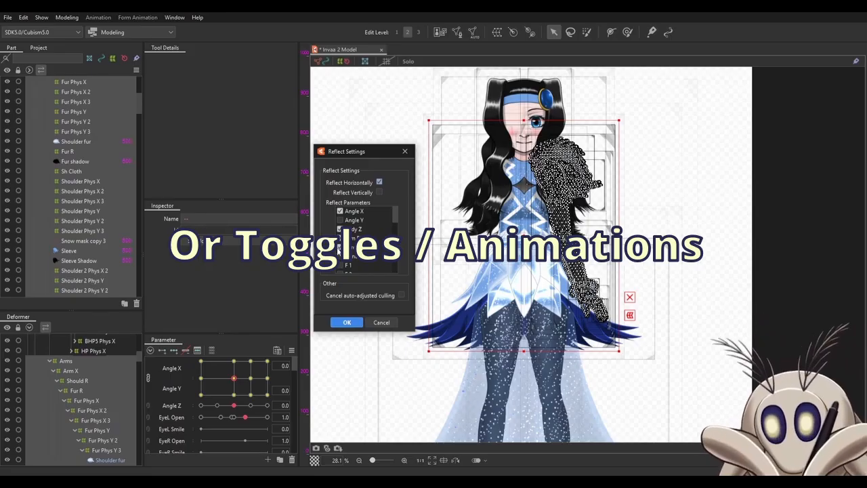
scroll(362, 238, down, 2)
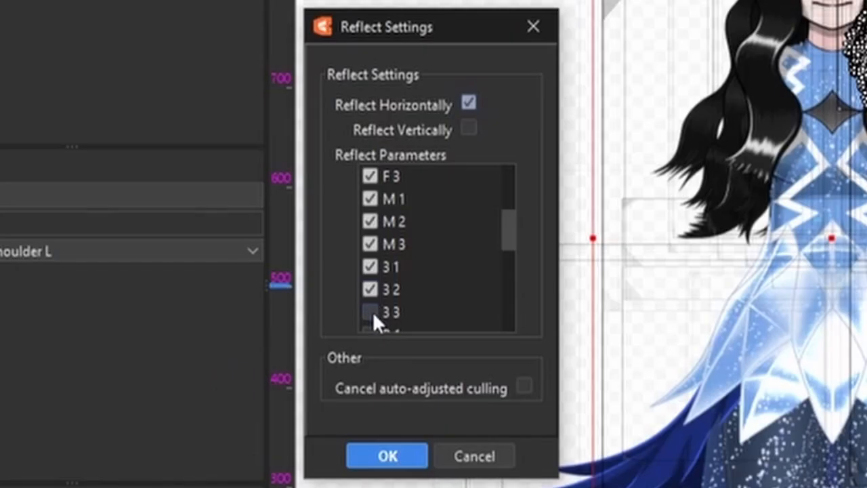
click(372, 312)
scroll(375, 305, down, 1)
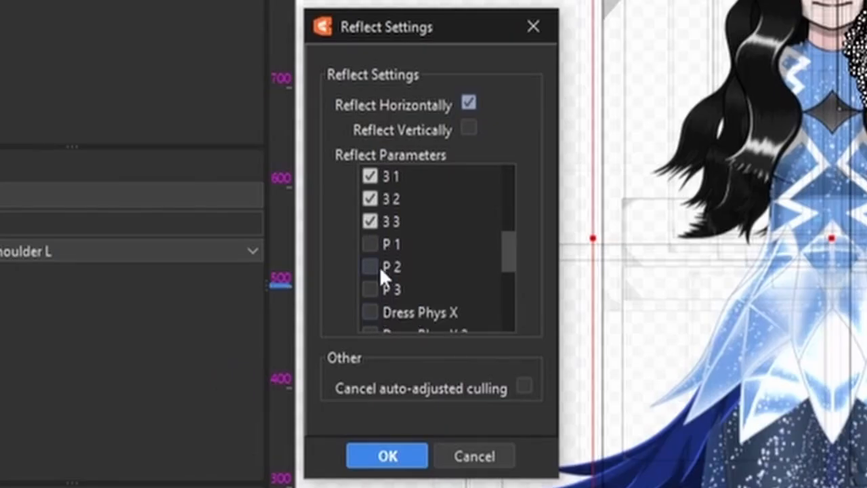
click(370, 289)
scroll(378, 274, down, 2)
click(371, 224)
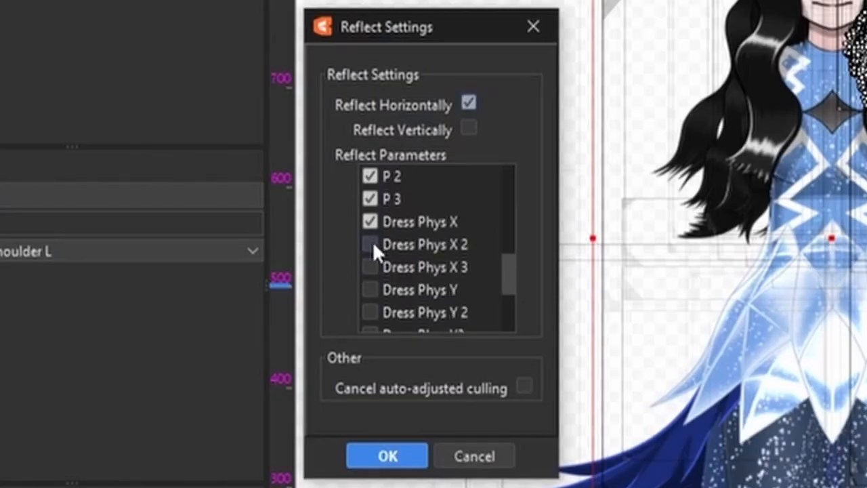
click(372, 244)
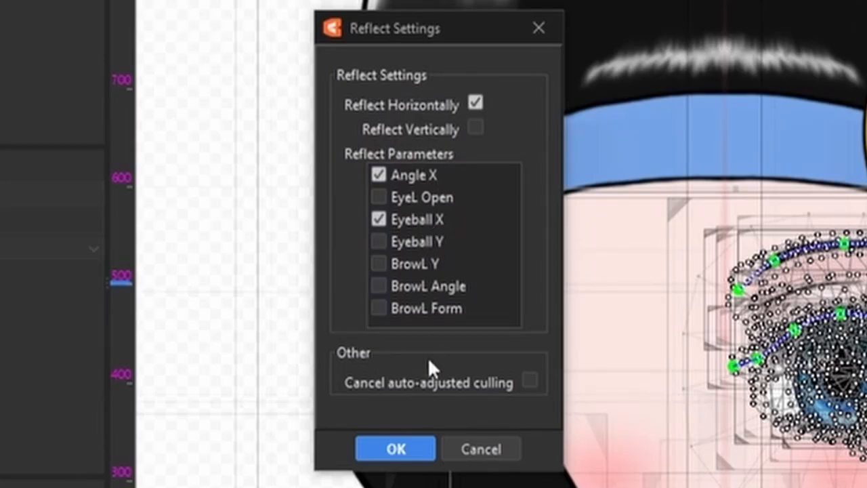
Step: Reflect the copied eye horizontally with Angle X and Eyeball X, and test its BrowL Angle and BrowL Form movement
click(409, 449)
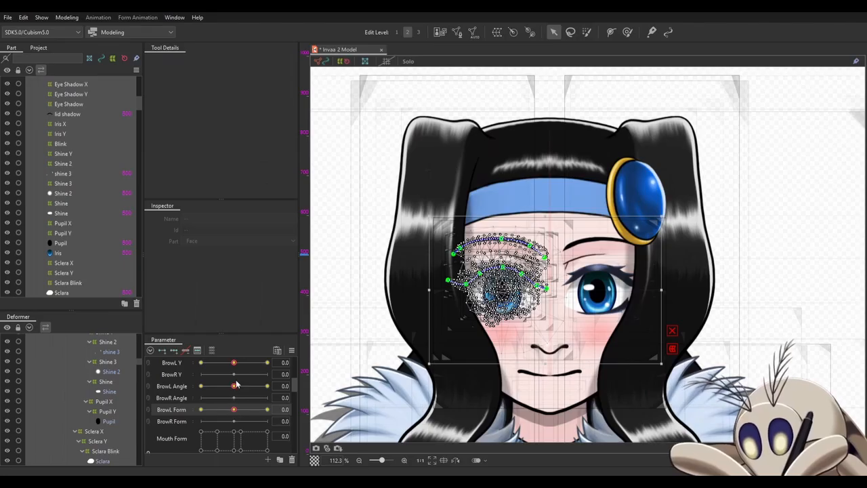
drag(234, 386, 280, 387)
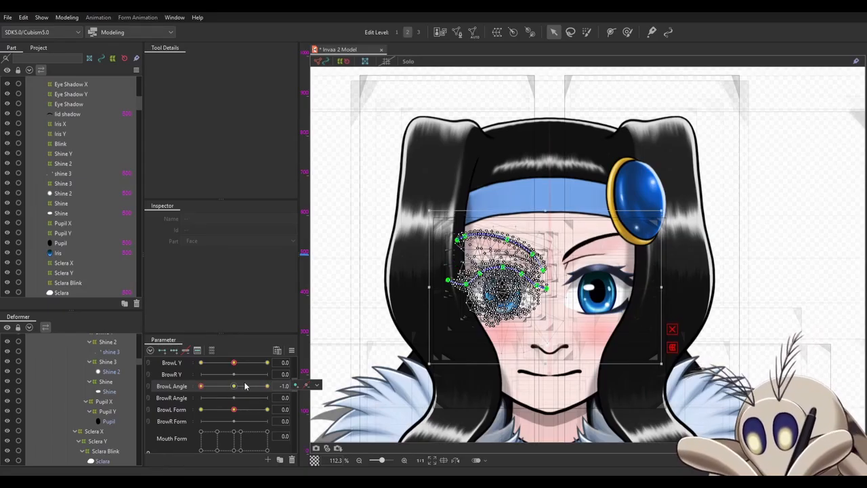
drag(233, 409, 138, 424)
drag(208, 425, 234, 415)
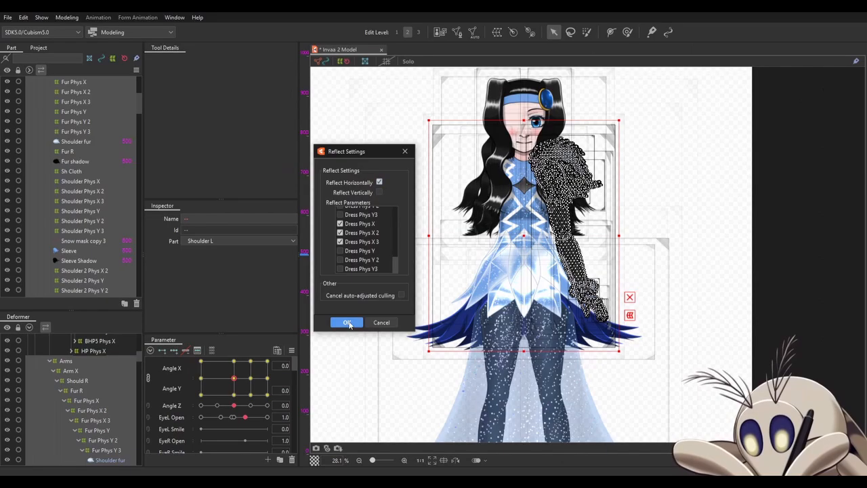
Step: Apply the horizontal reflection to the copied arm and test its motion with Angle X/Y and in the physics preview
click(347, 323)
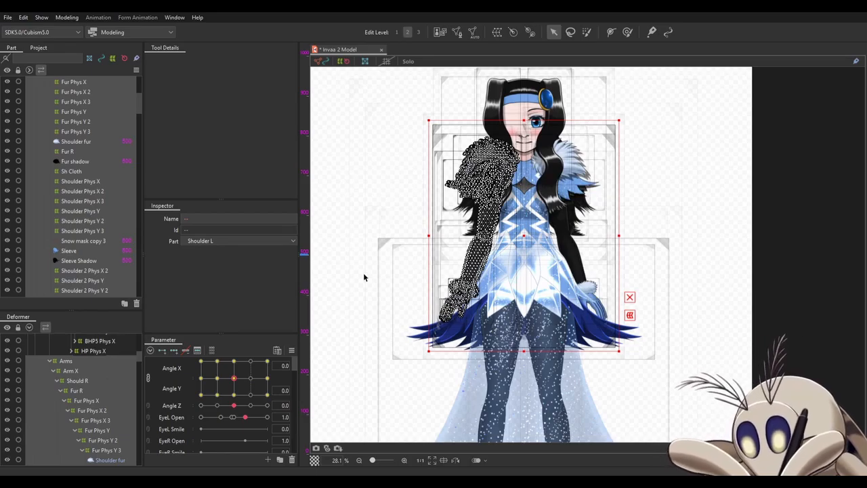
click(387, 212)
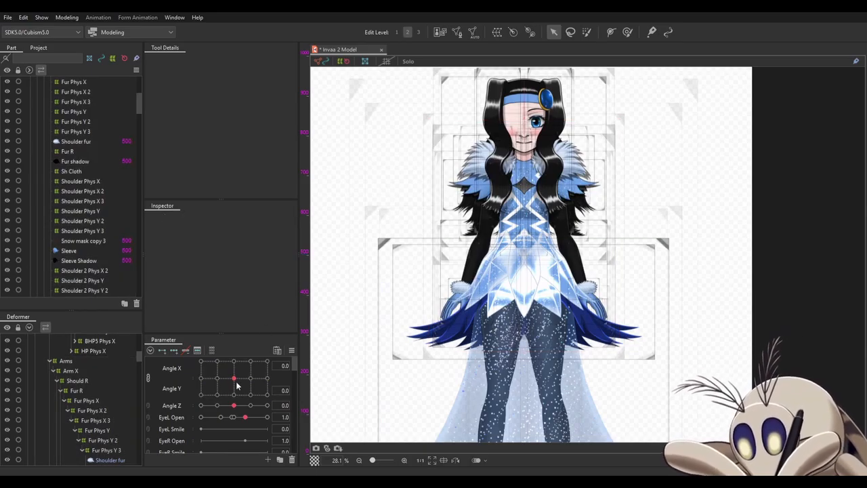
drag(236, 381, 179, 337)
drag(263, 325, 234, 380)
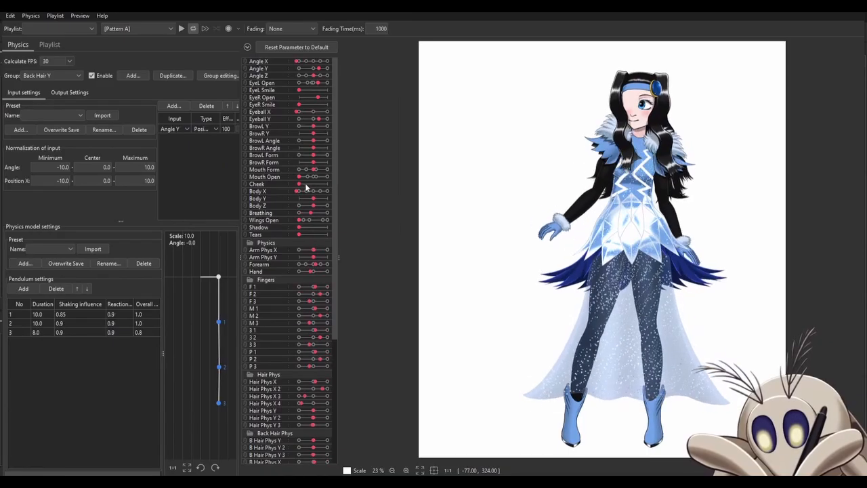
drag(305, 185, 468, 298)
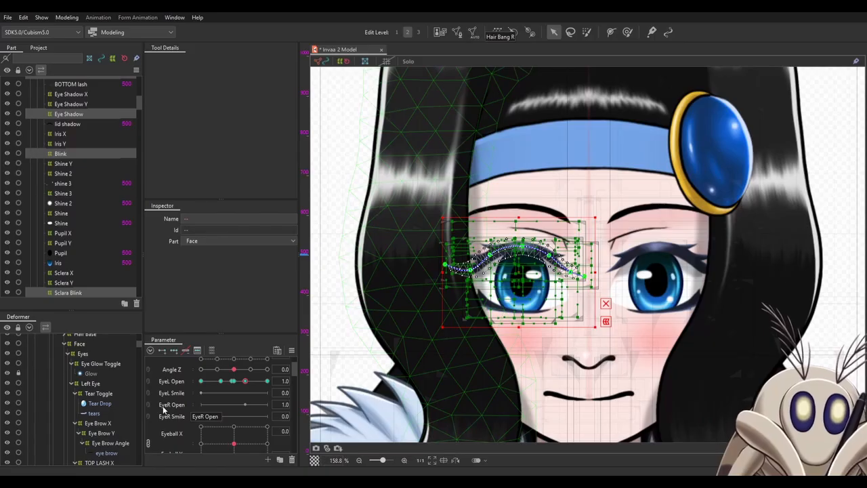
Step: Change the parameter of the selected mirrored eye's blink objects from EyeL Open to EyeR Open
scroll(87, 366, down, 5)
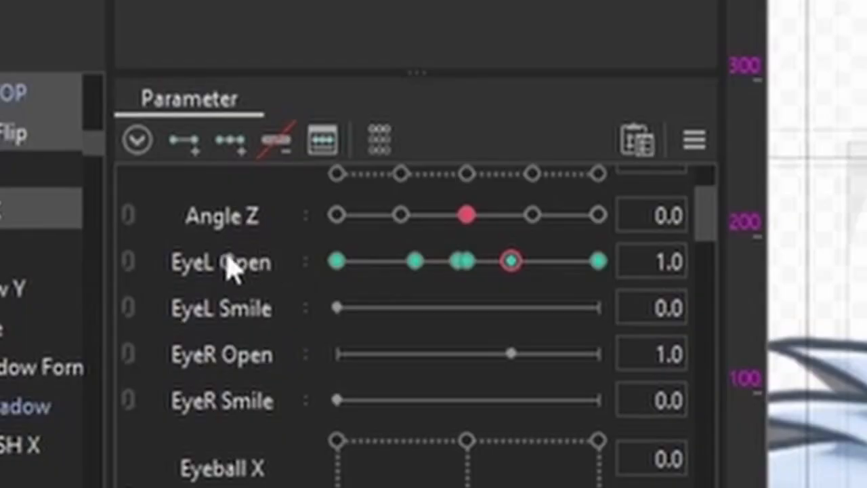
click(243, 273)
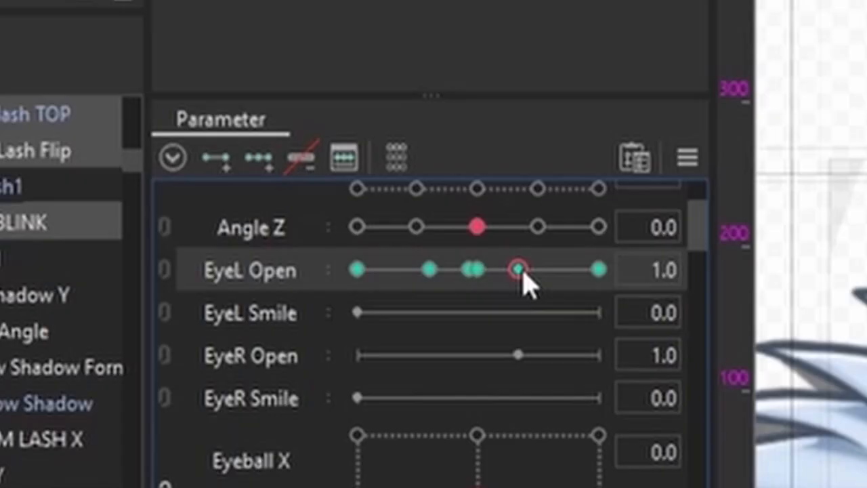
mouse_move(265, 284)
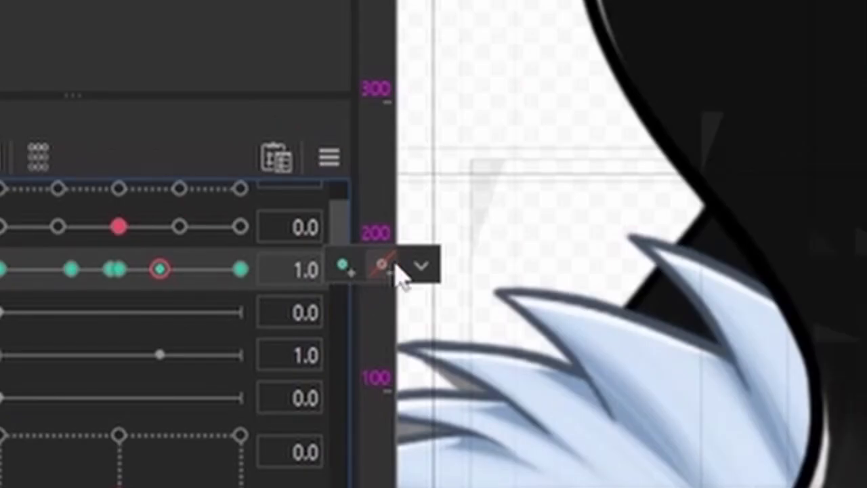
click(426, 270)
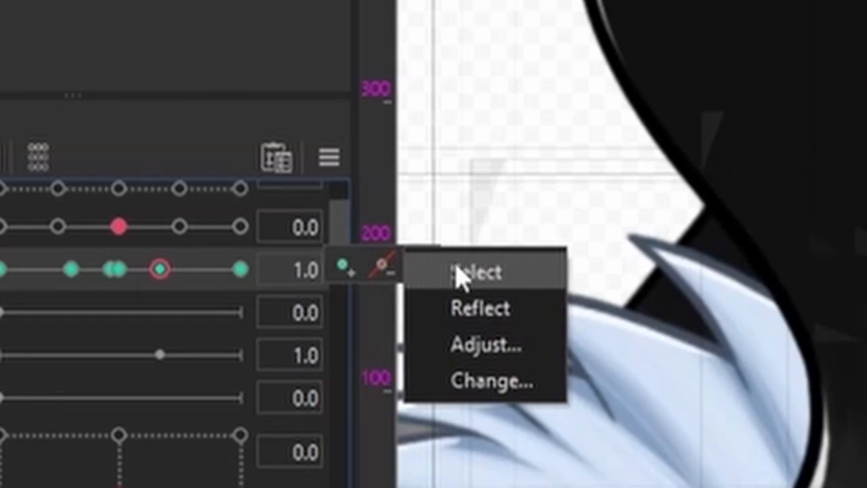
click(475, 389)
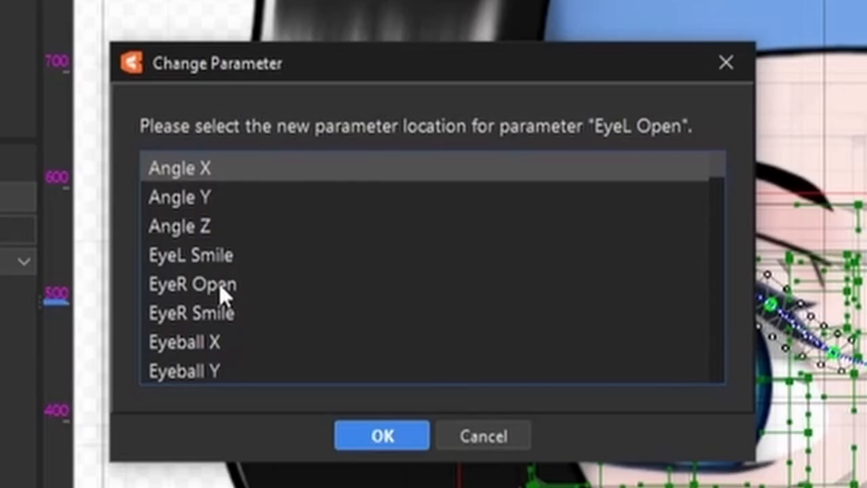
click(219, 283)
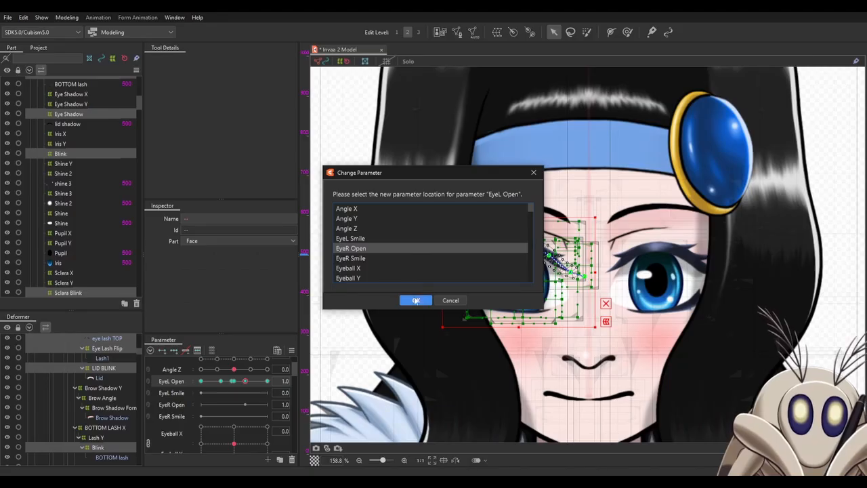
click(415, 298)
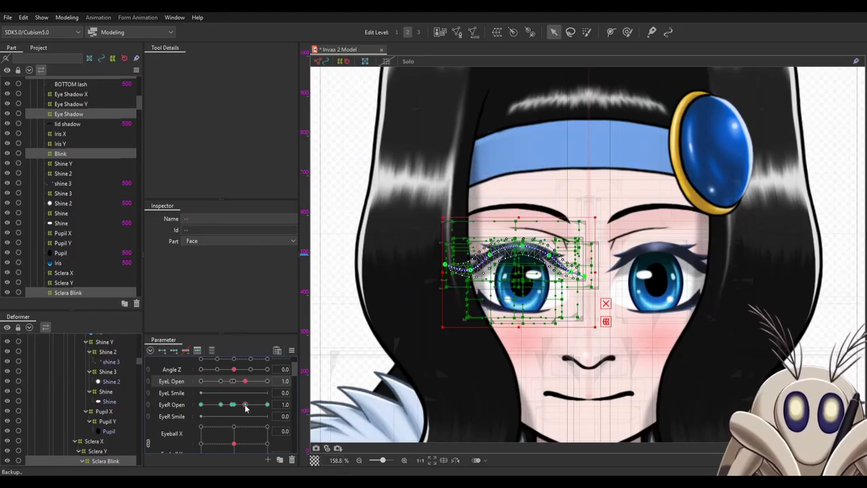
Step: Test the mirrored eye's blink with EyeR Open and open that parameter's additional key options
drag(246, 407, 260, 426)
mouse_move(248, 389)
mouse_down()
mouse_move(187, 392)
mouse_move(257, 397)
mouse_move(197, 398)
mouse_move(245, 397)
mouse_move(248, 406)
mouse_up()
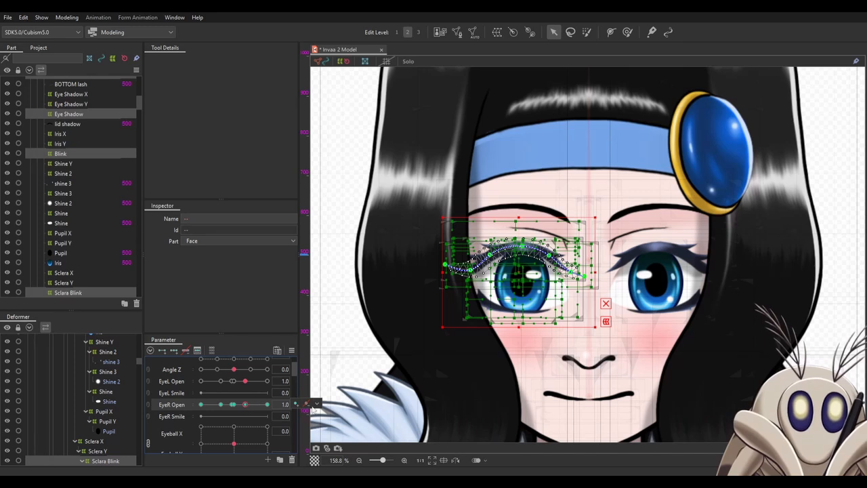
click(314, 405)
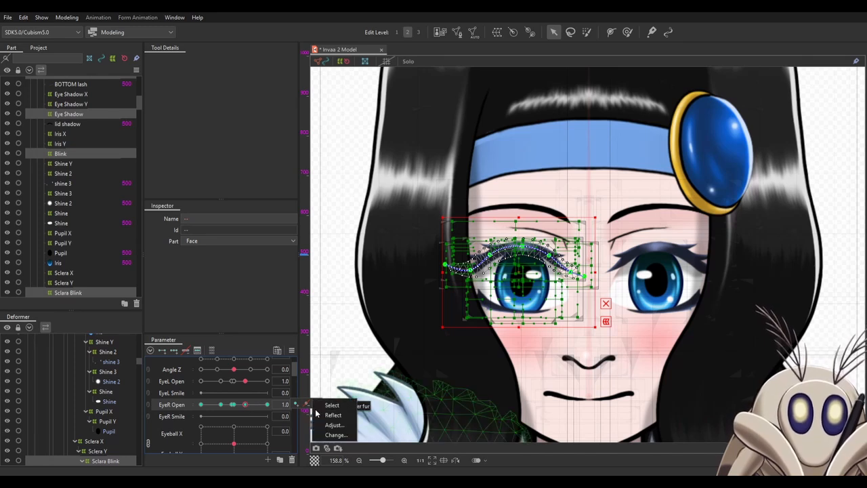